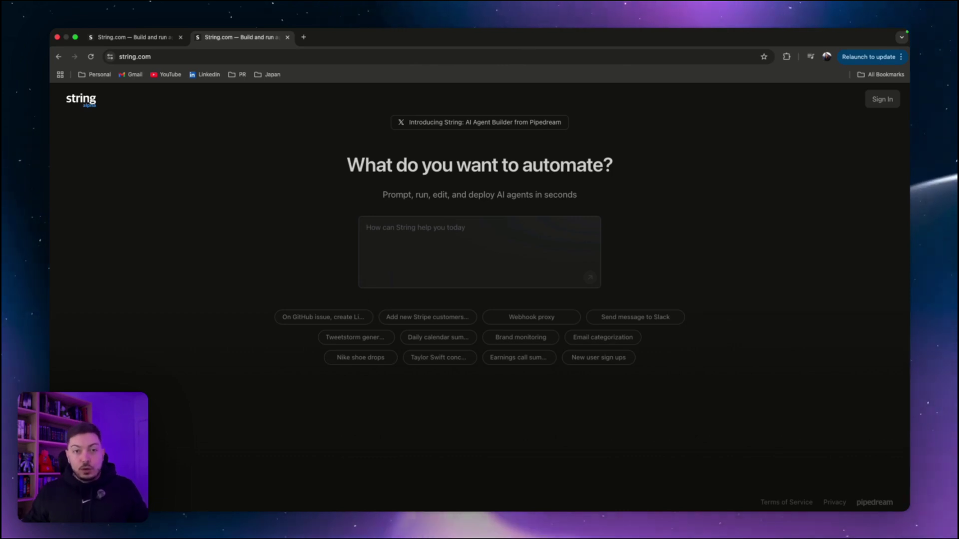
- Read the description of the "Introducing String.com" video on YouTube
left_click(391, 279)
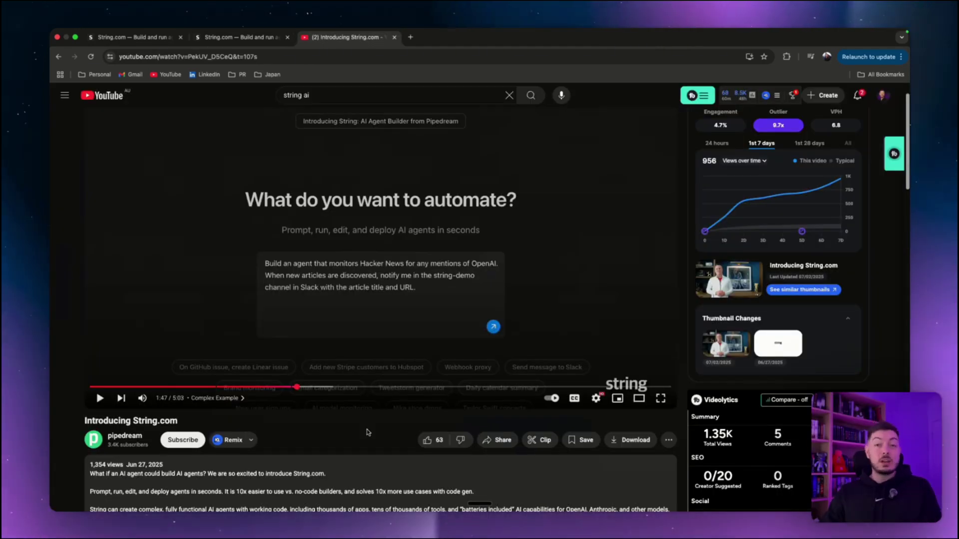
scroll(357, 424, "down", 2)
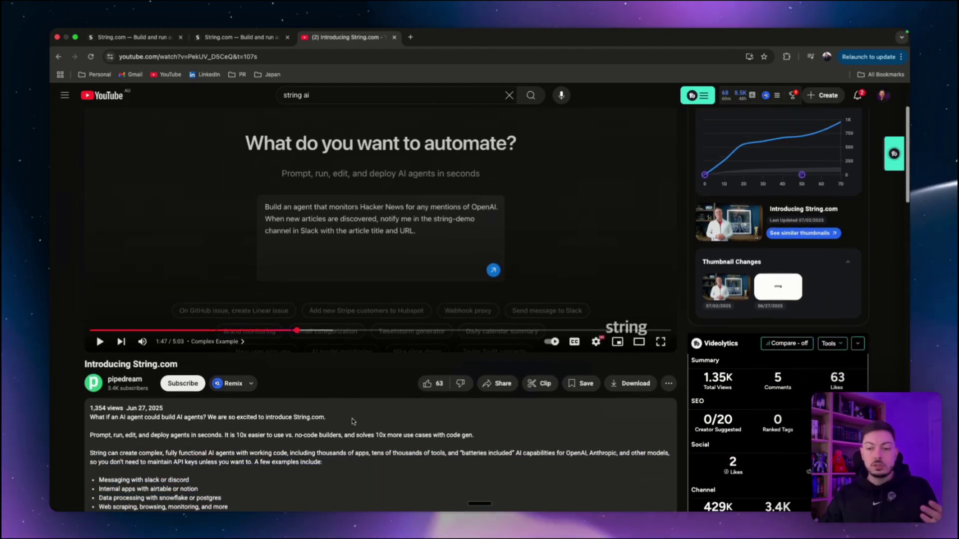
scroll(191, 440, "up", 1)
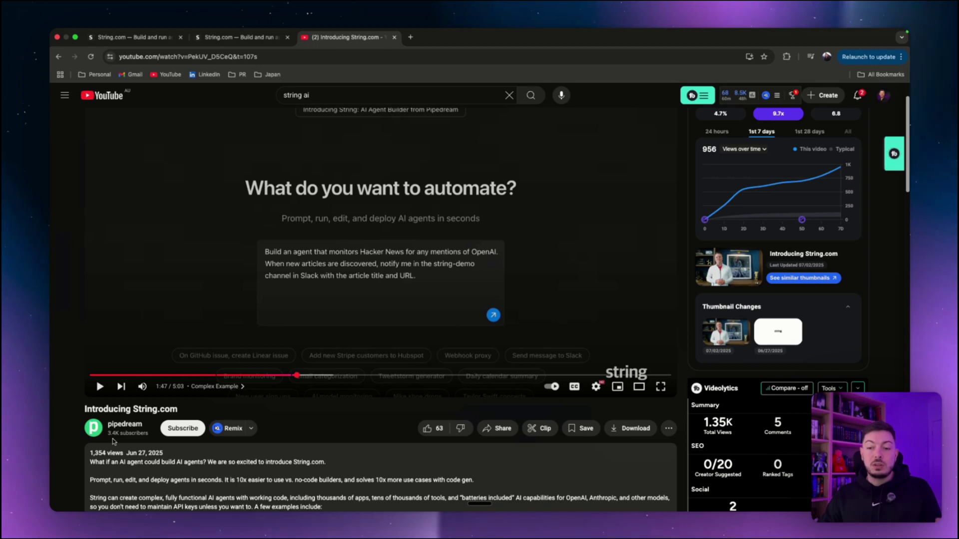
scroll(112, 439, "down", 2)
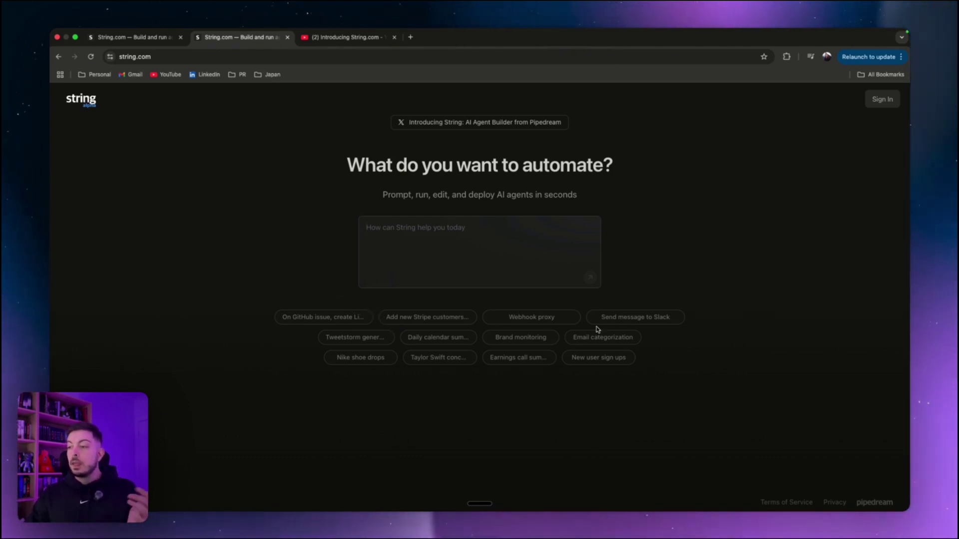
- Load the Taylor Swift concert example prompt on the String.com start page
left_click(433, 364)
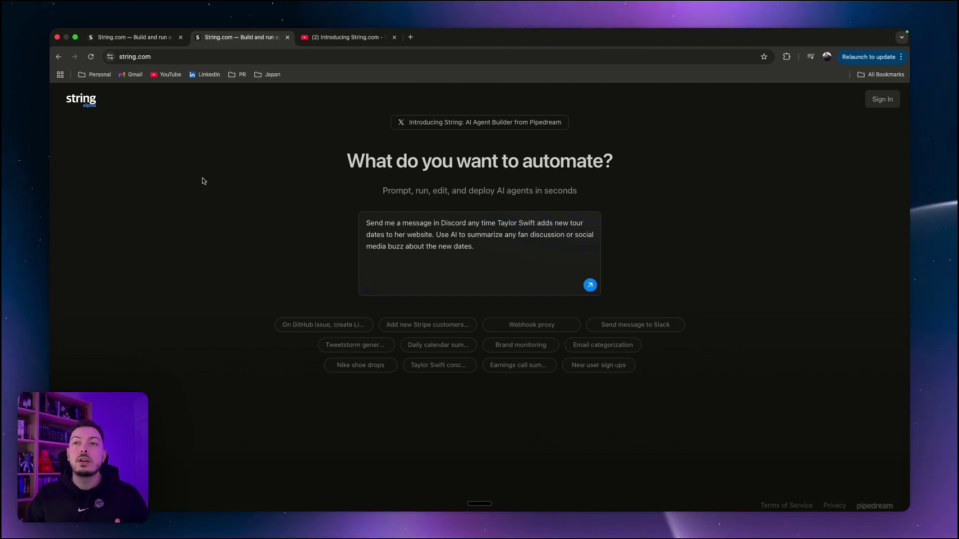
- Submit the prompt for an agent posting an AI-written random Pokemon story to Slack at 9am, and sign up with Google
left_click(143, 40)
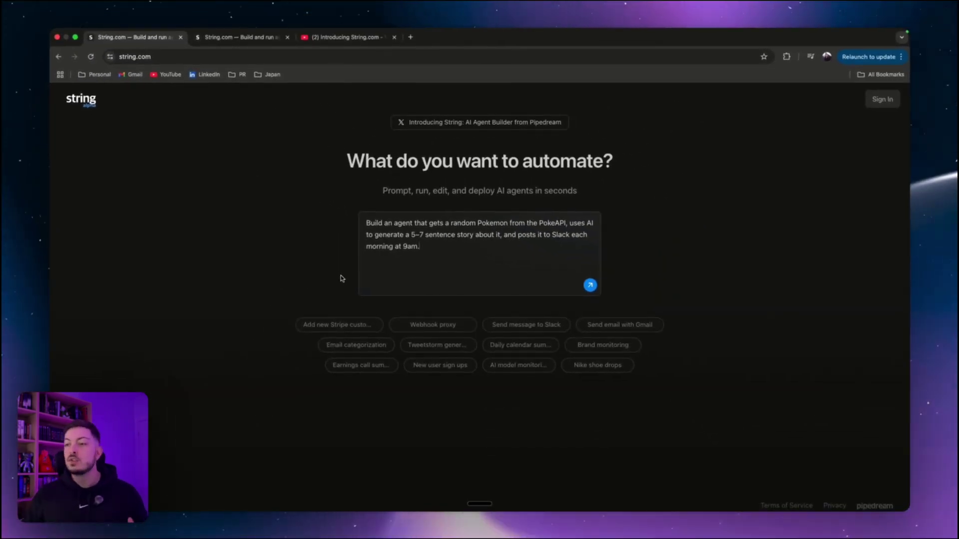
left_click(591, 286)
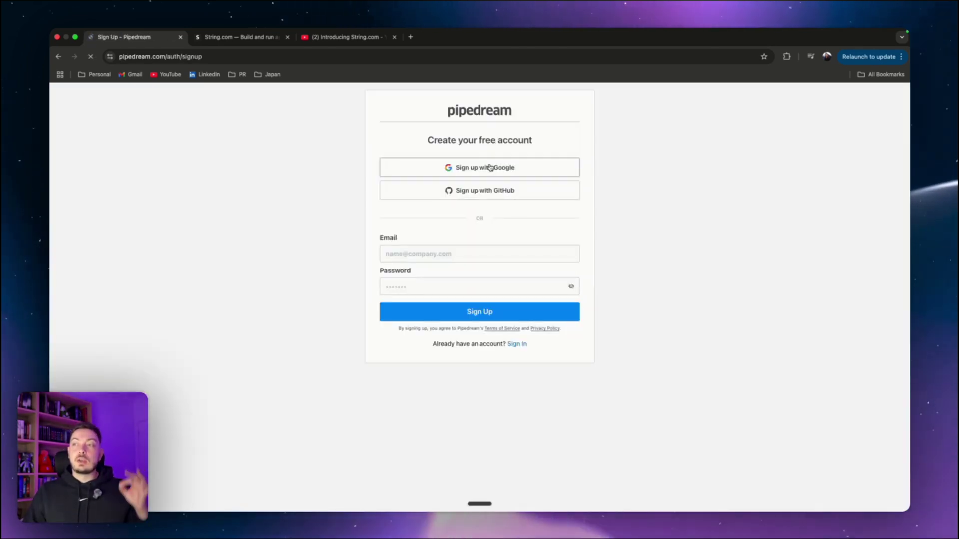
left_click(490, 167)
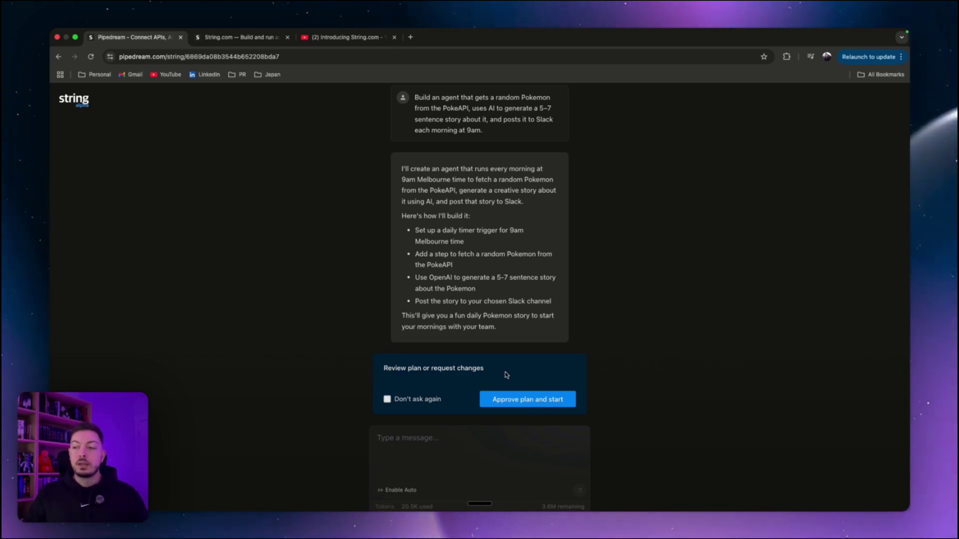
- Approve the Pokemon agent's build plan and test its Fetch Random Pokemon step
left_click(506, 406)
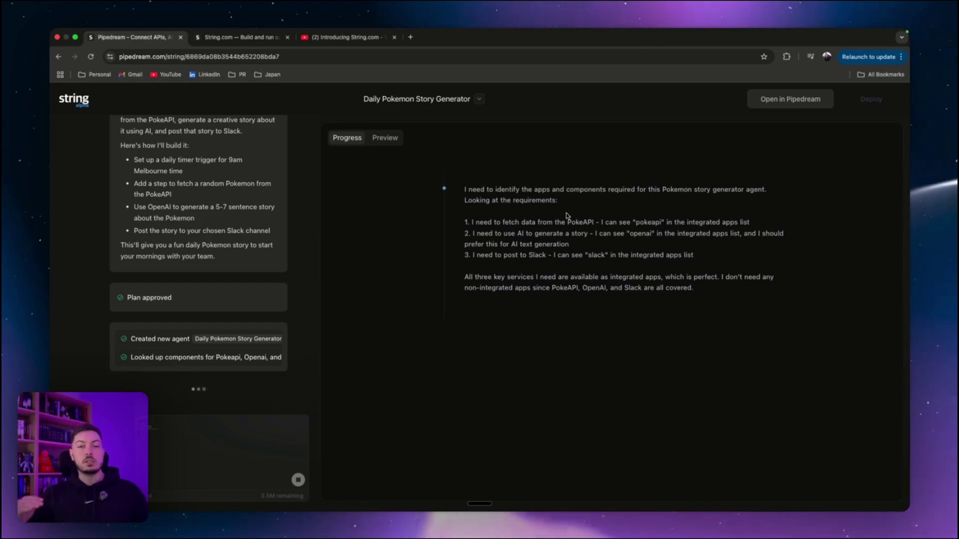
left_click(377, 144)
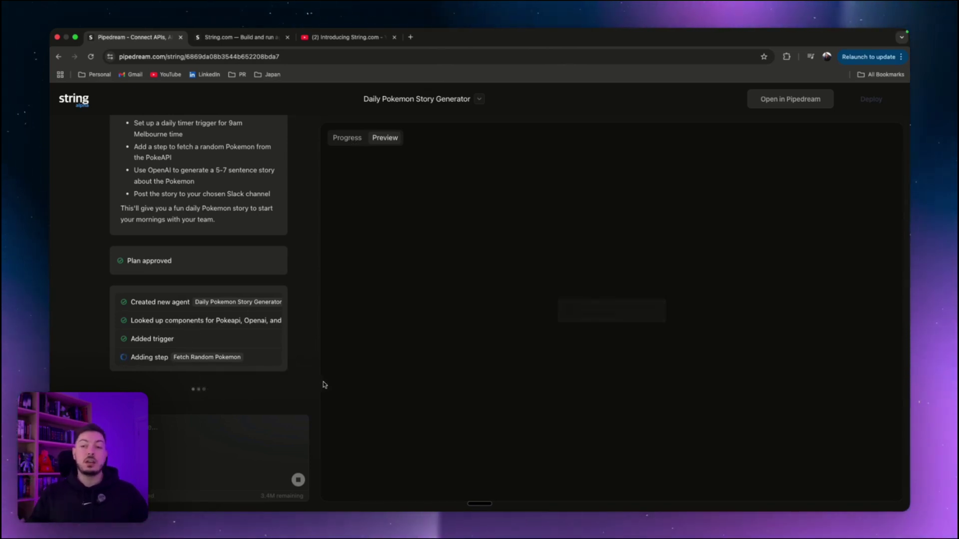
left_click(347, 137)
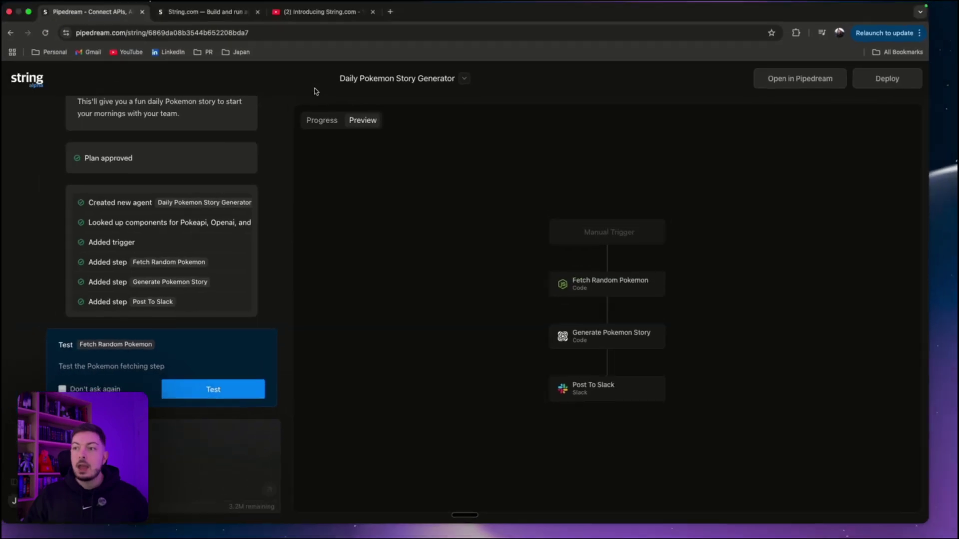
scroll(480, 250, "down", 4)
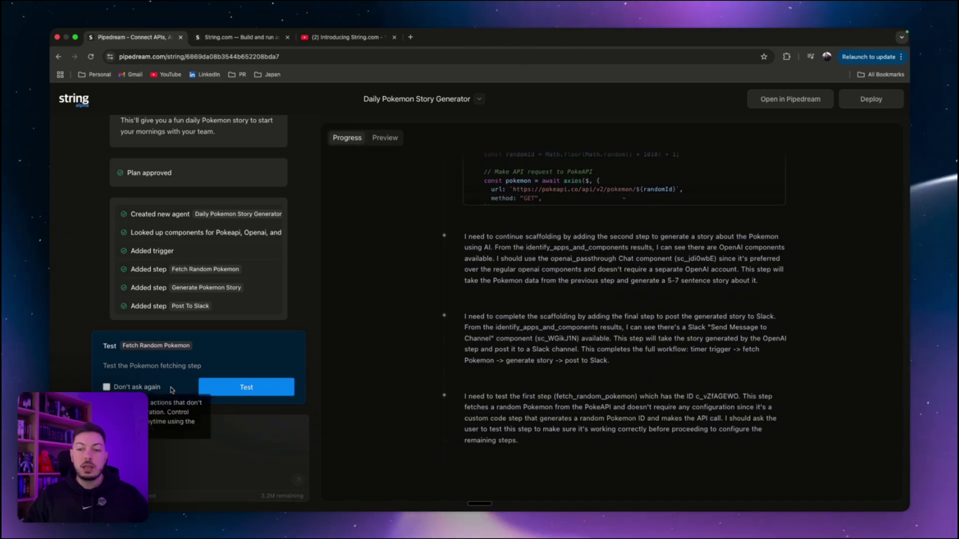
left_click(223, 393)
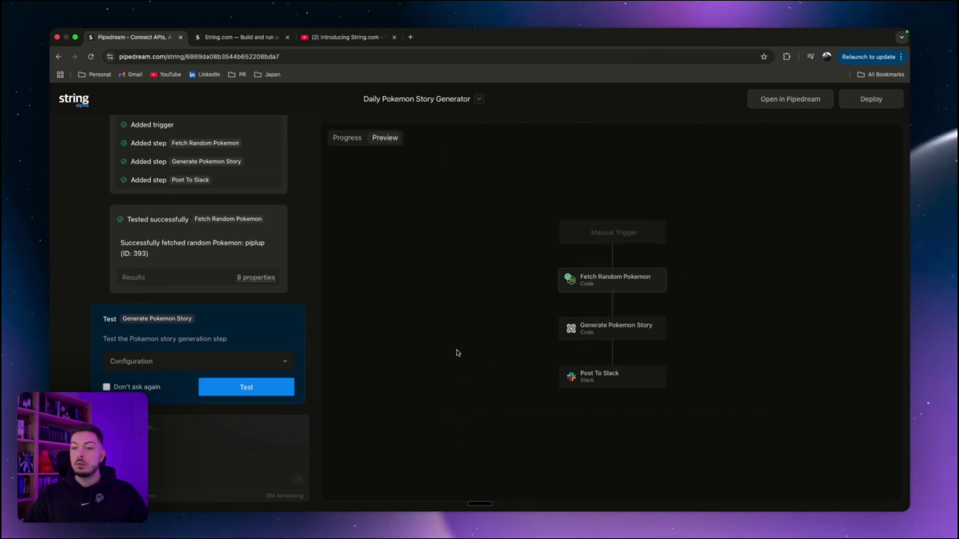
- Check the configuration of the Generate Pokemon Story step and test it
left_click(218, 366)
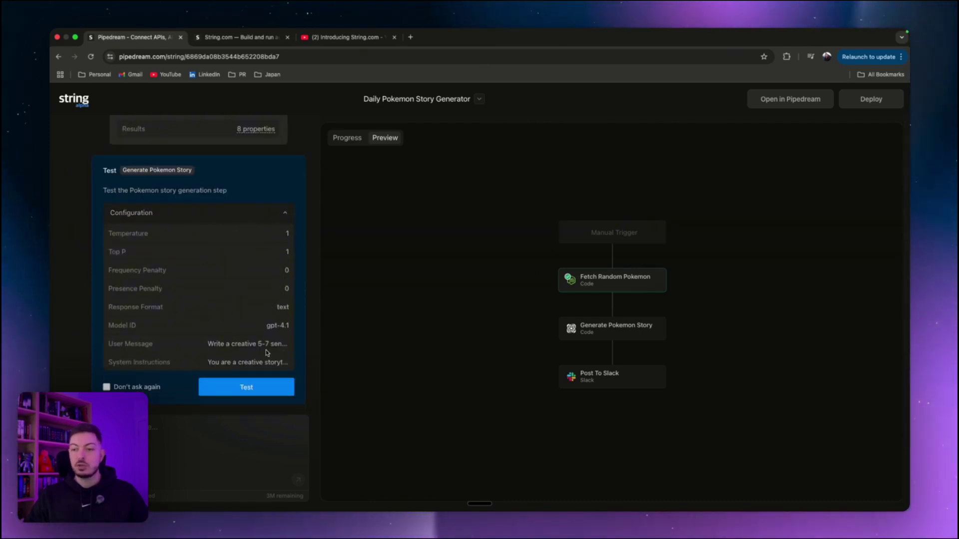
left_click(251, 213)
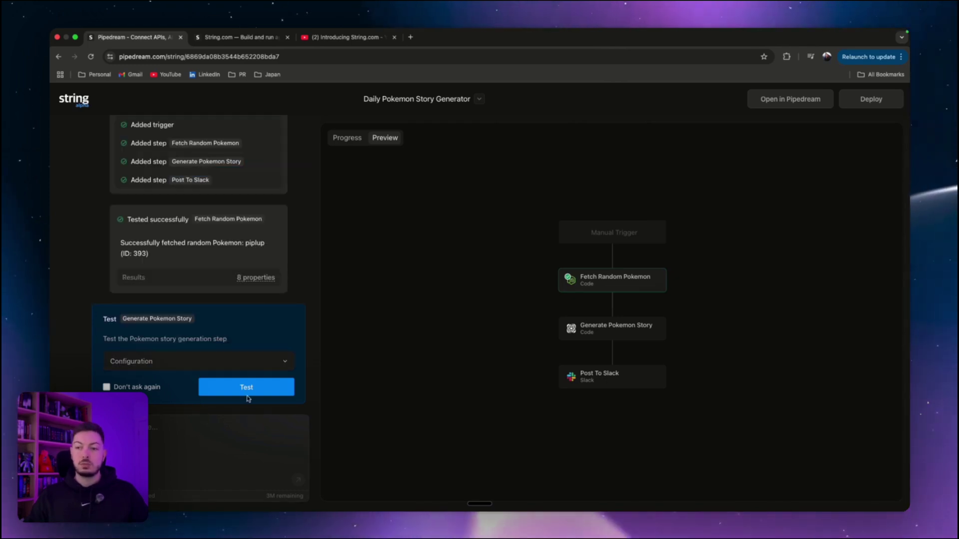
left_click(247, 395)
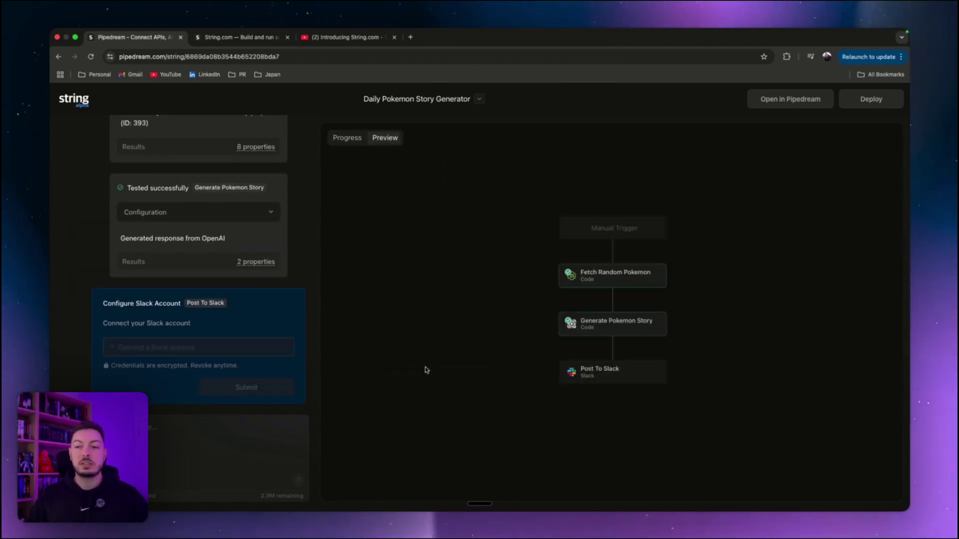
- Connect a new Slack account to the Post To Slack step, allowing Pipedream workspace access, and submit it
left_click(174, 348)
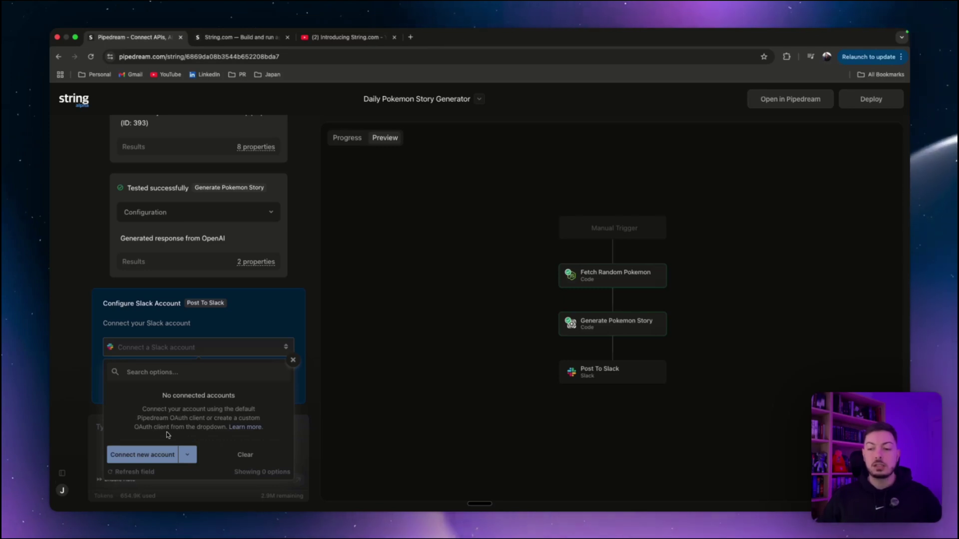
left_click(187, 454)
left_click(142, 454)
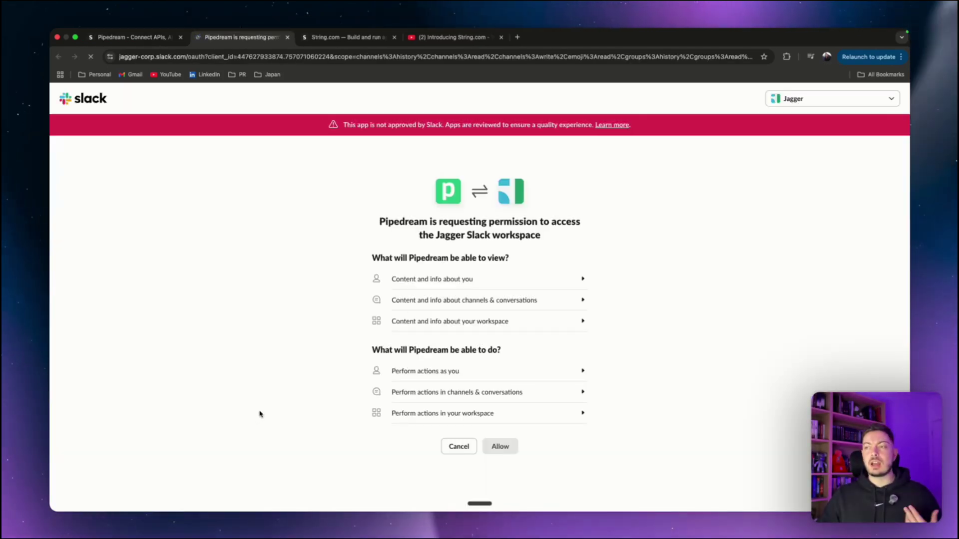
left_click(501, 447)
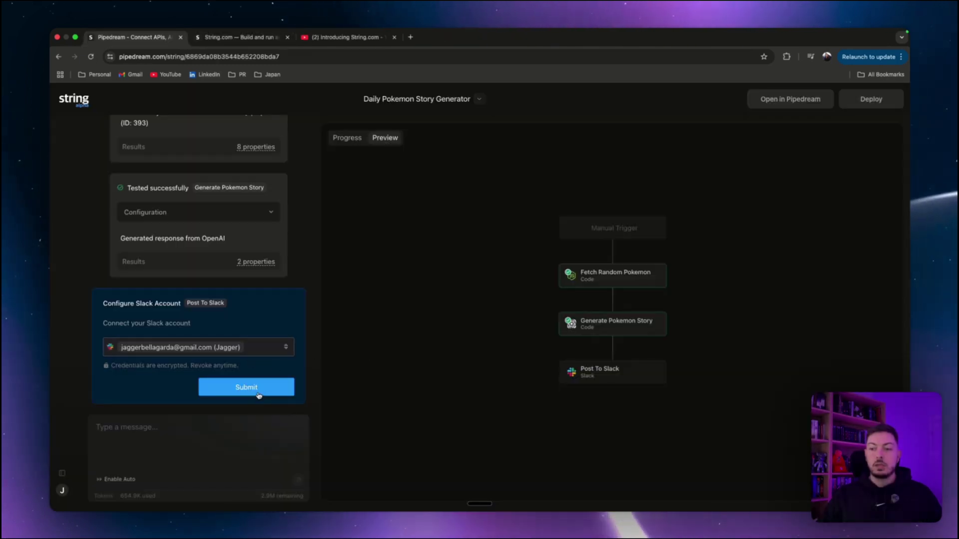
left_click(246, 387)
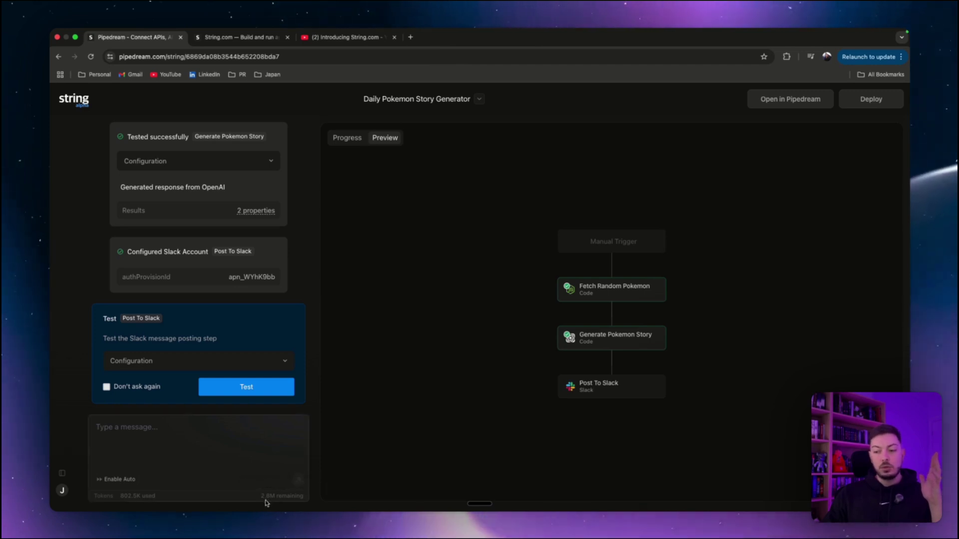
- Test the Post To Slack step and view the finished workflow preview
mouse_move(266, 499)
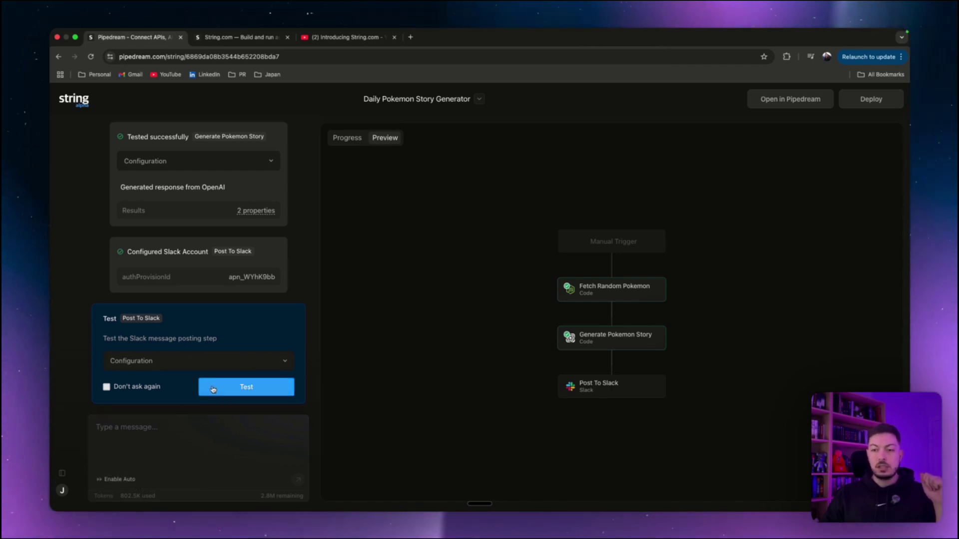
left_click(228, 389)
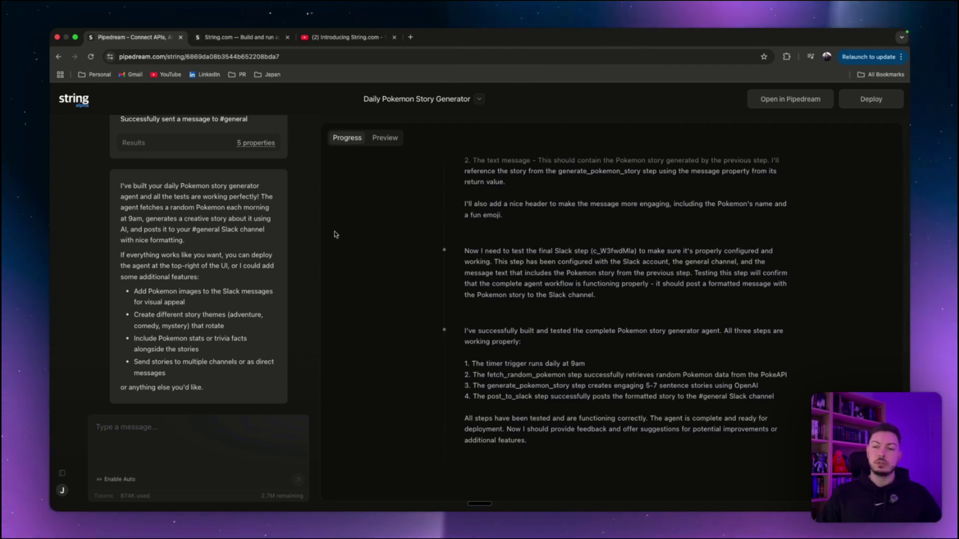
left_click(393, 138)
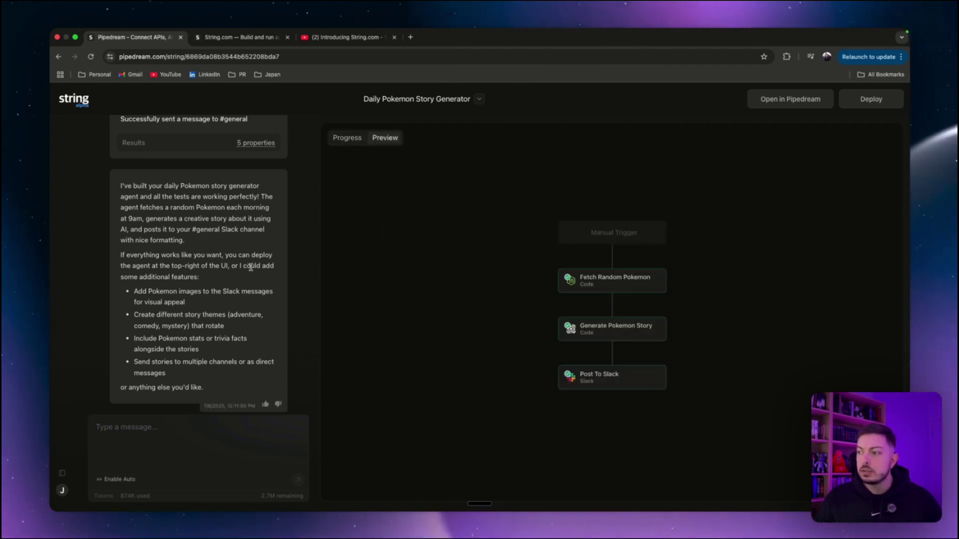
- Open slack.com in a new tab and launch the workspace to check the story posted in the general channel
left_click(411, 37)
type("slack.com")
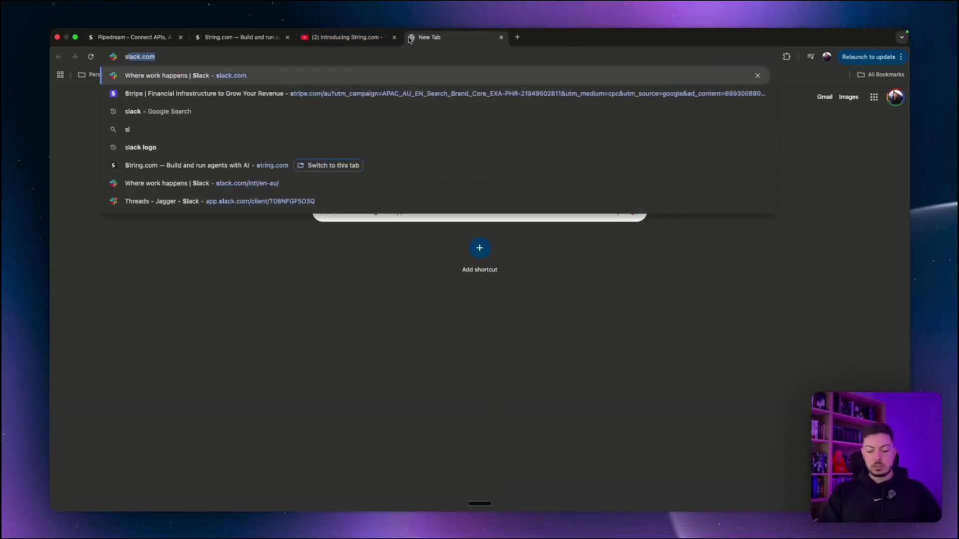
key("Return")
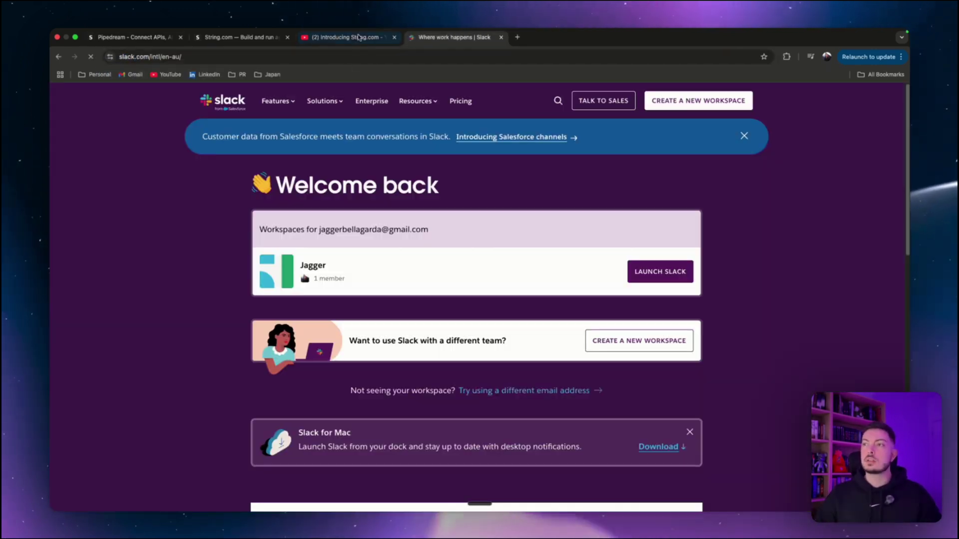
left_click(659, 270)
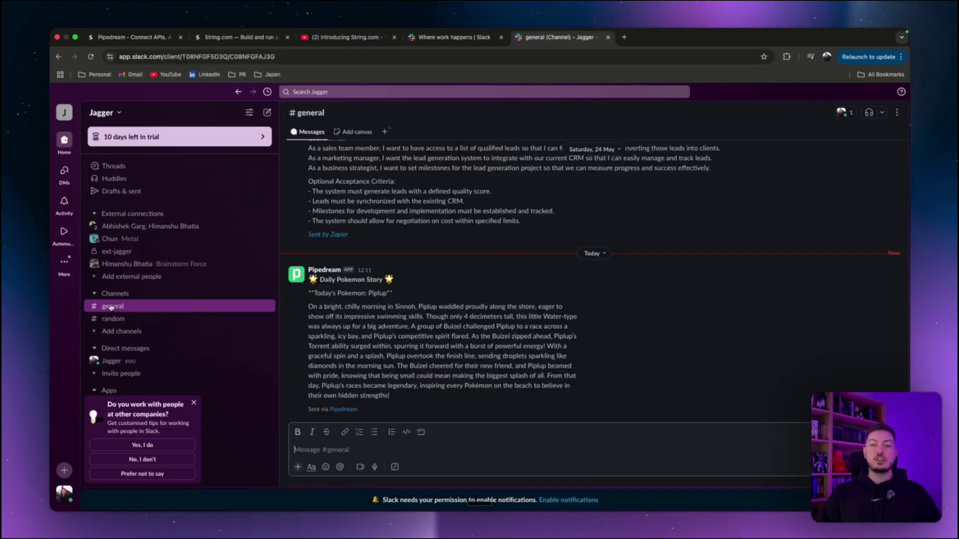
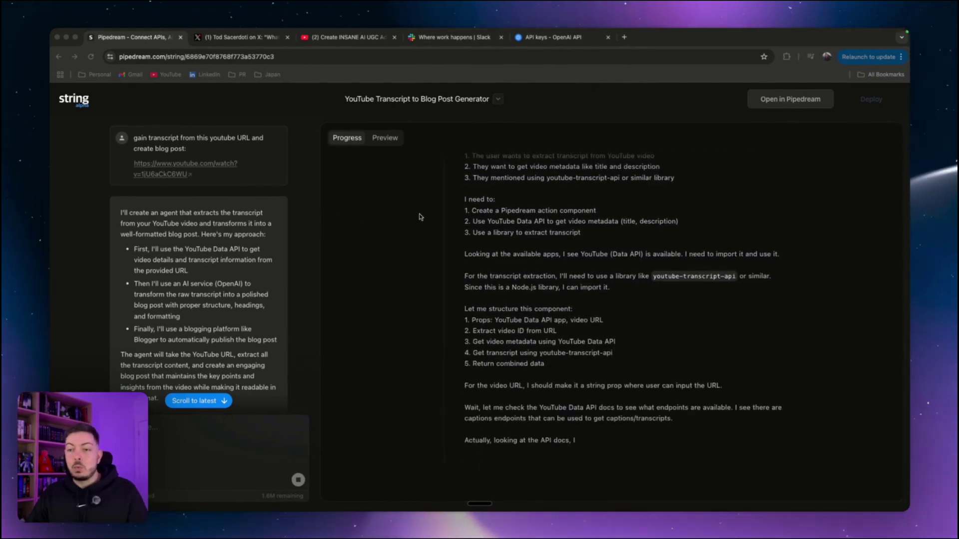
- Review the YouTube Transcript to Blog Post Generator plan and test its Extract Youtube Transcript step
scroll(209, 227, "down", 1)
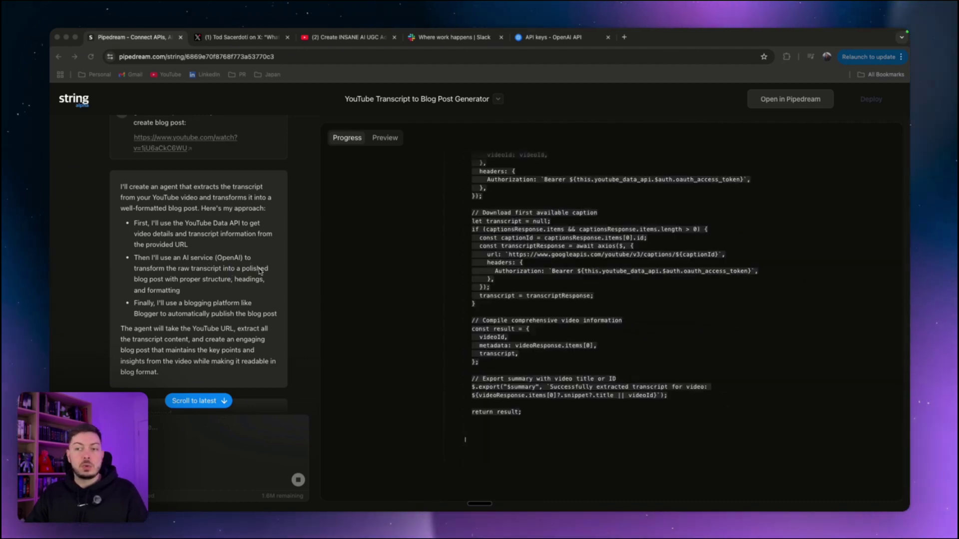
scroll(255, 298, "down", 1)
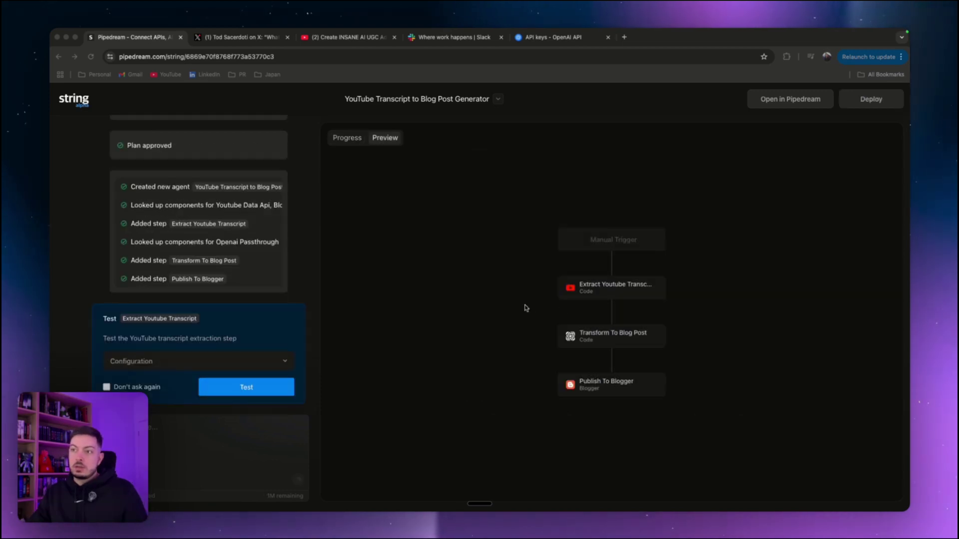
left_click(246, 388)
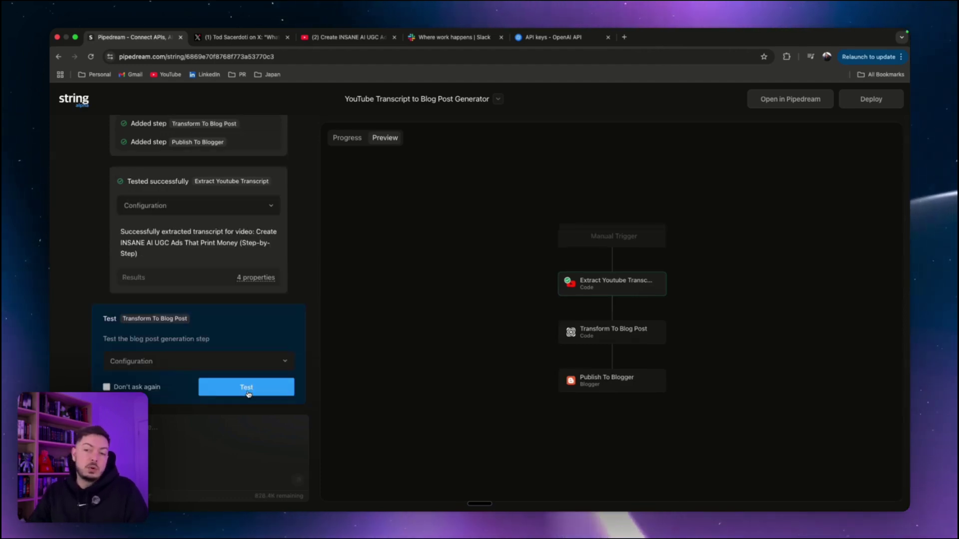
- Test the Transform To Blog Post step and inspect the blog post in its result properties
left_click(247, 392)
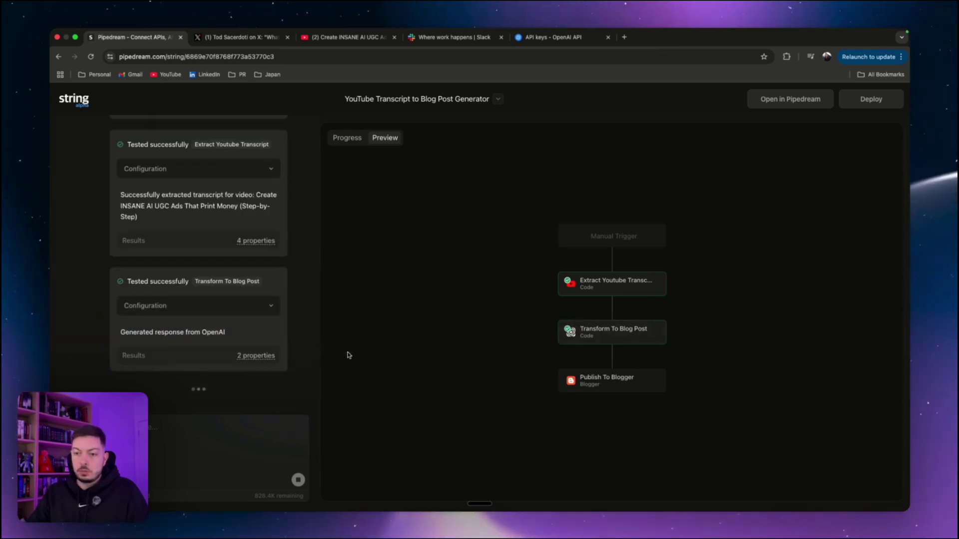
mouse_move(266, 353)
scroll(344, 308, "down", 2)
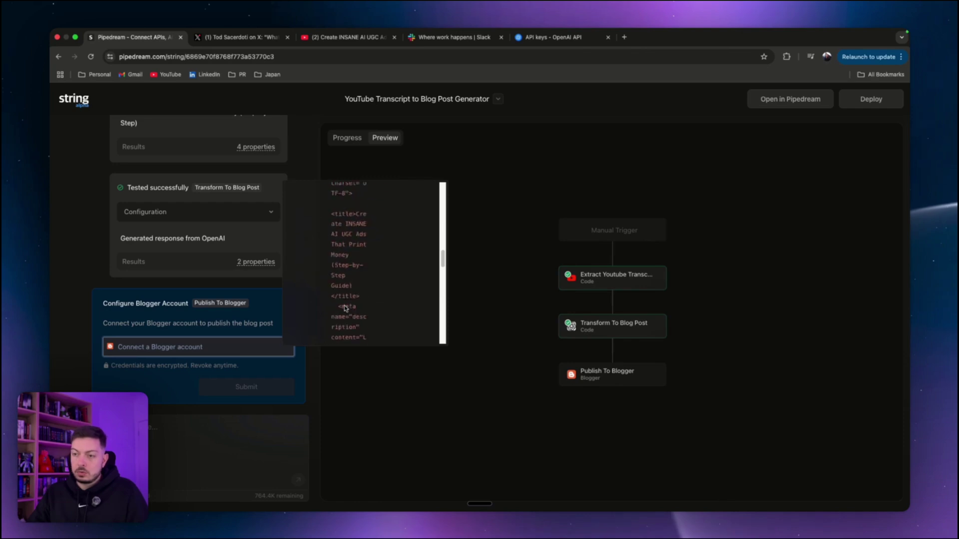
scroll(346, 307, "down", 5)
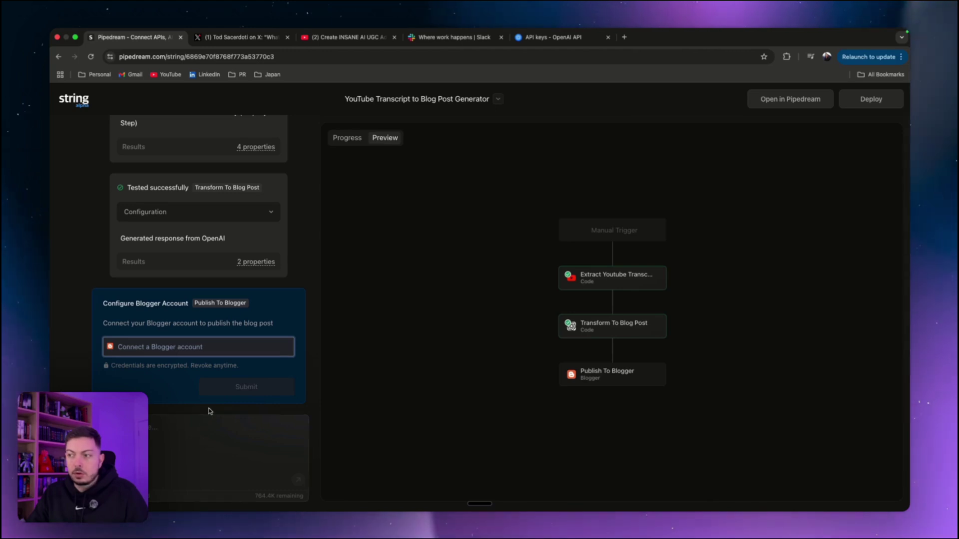
- Ask the agent to skip posting to Blogger and give the blog post as a downloadable Word file, and test the Create Word Document step
left_click(200, 435)
type("no n")
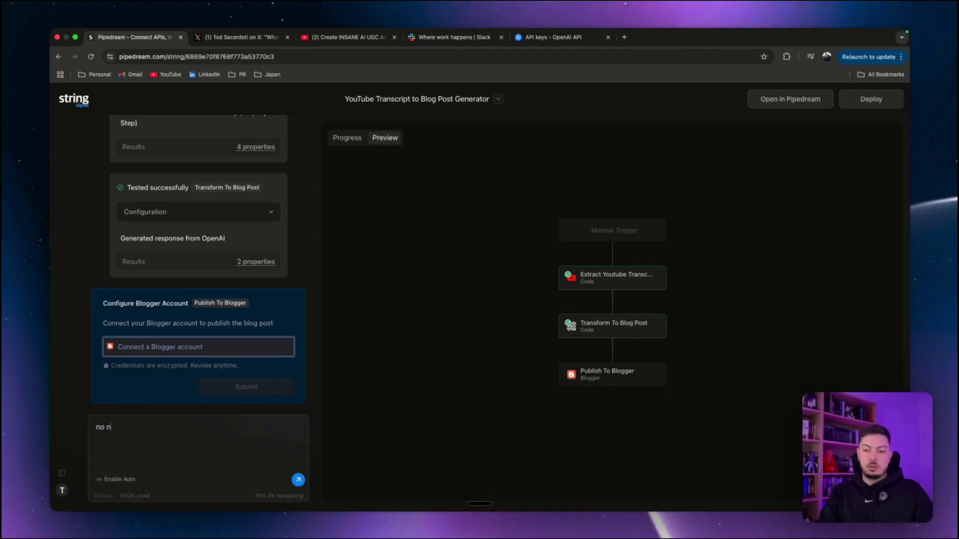
type("eed to post to bl")
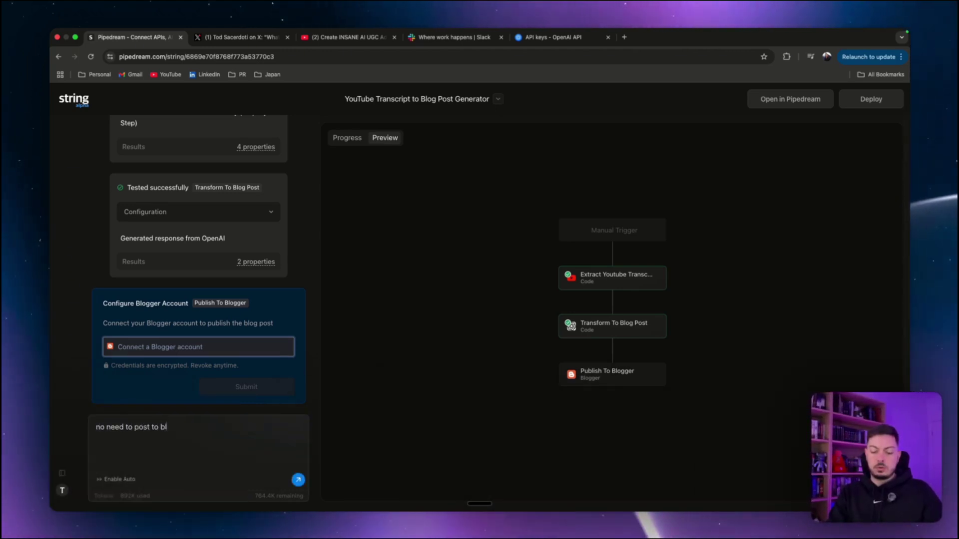
type("ogger account, just give me the blog post as a")
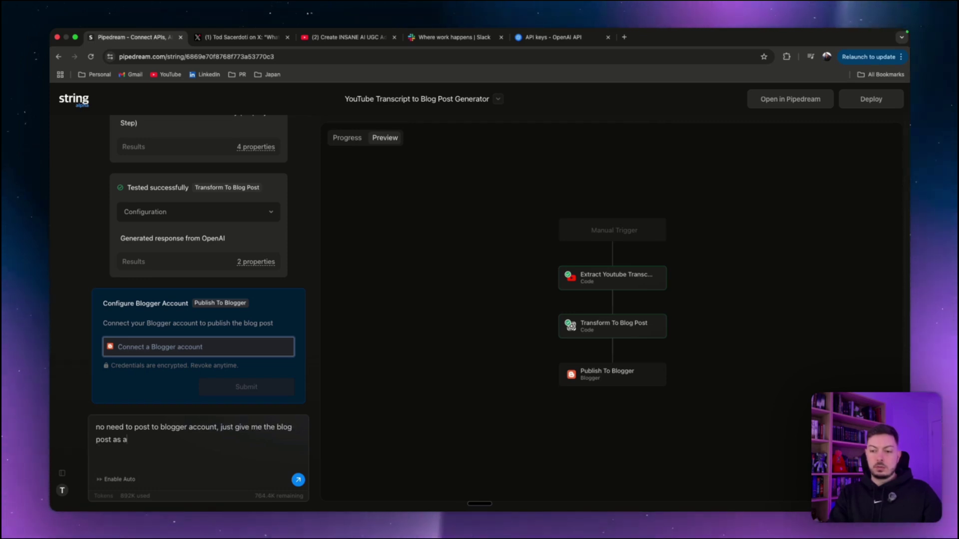
type(" downloadable word file")
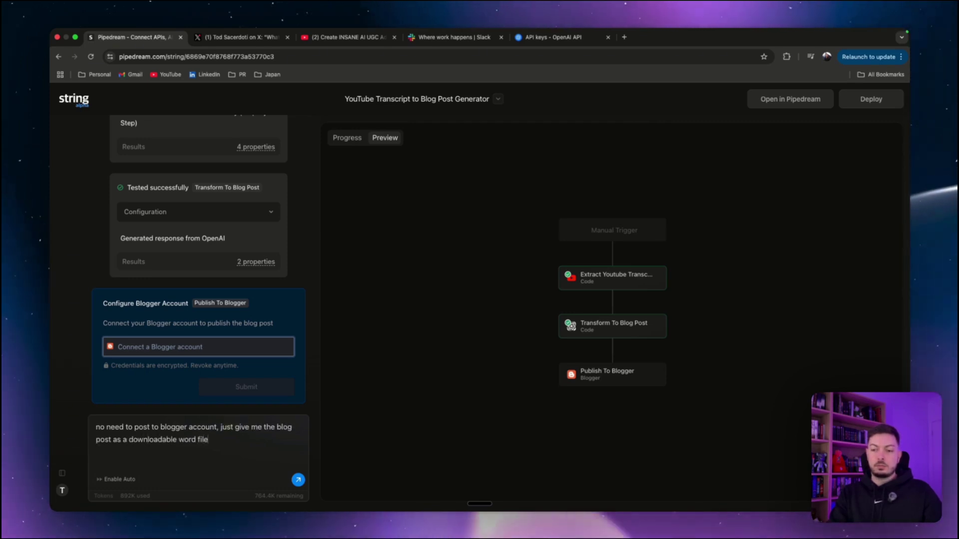
key("Return")
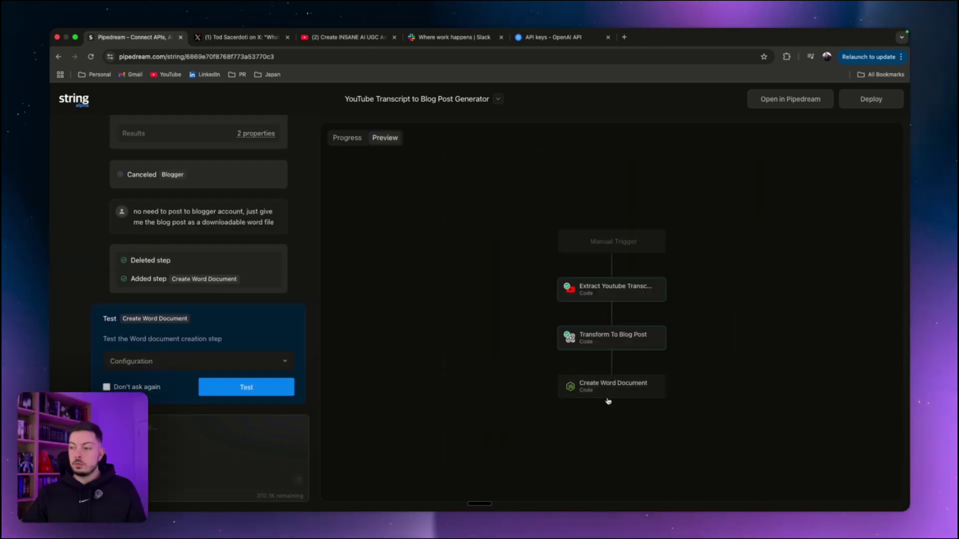
left_click(251, 390)
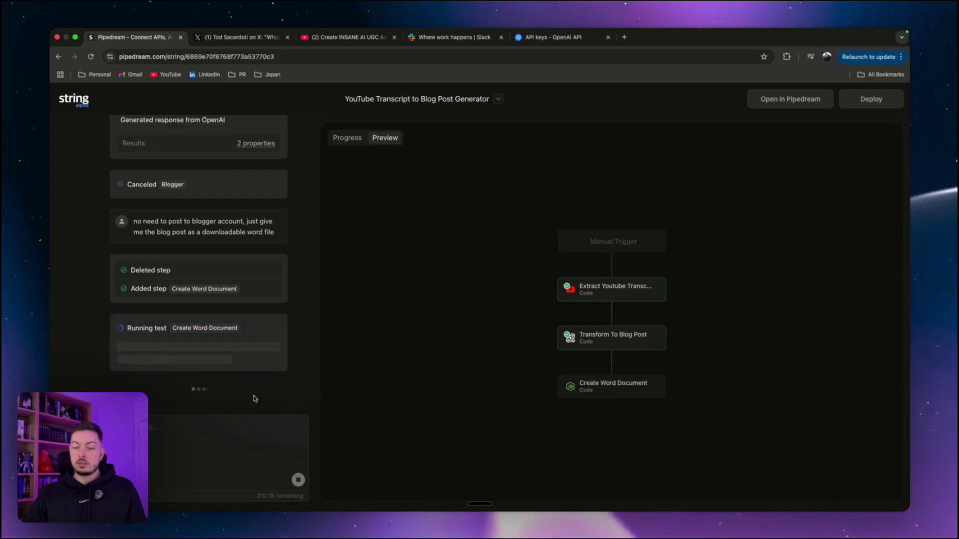
left_click(246, 357)
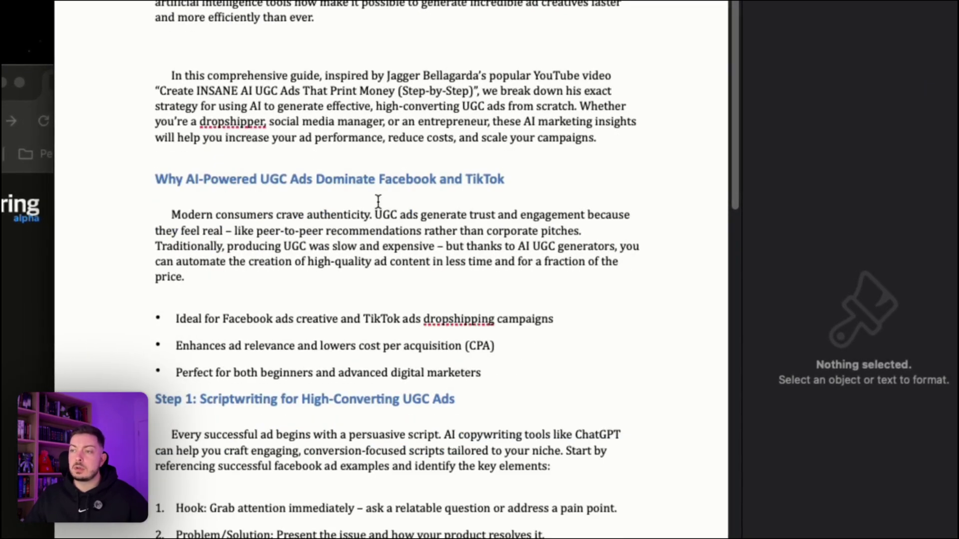
- Review the sections and recommended AI tools of the AI_UGC_Ads_Guide 3 document in Pages, and minimize it to return to the browser workflow
scroll(378, 200, "down", 10)
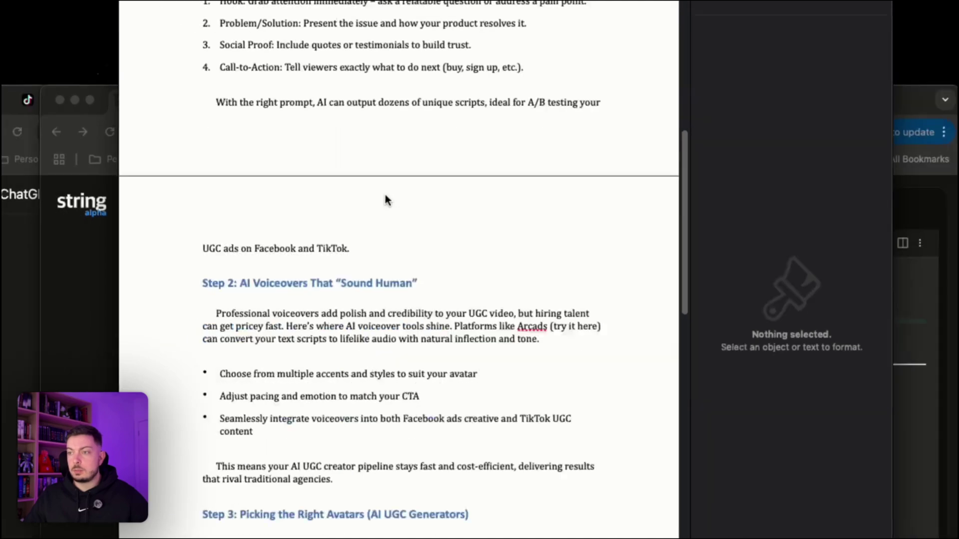
scroll(385, 200, "down", 5)
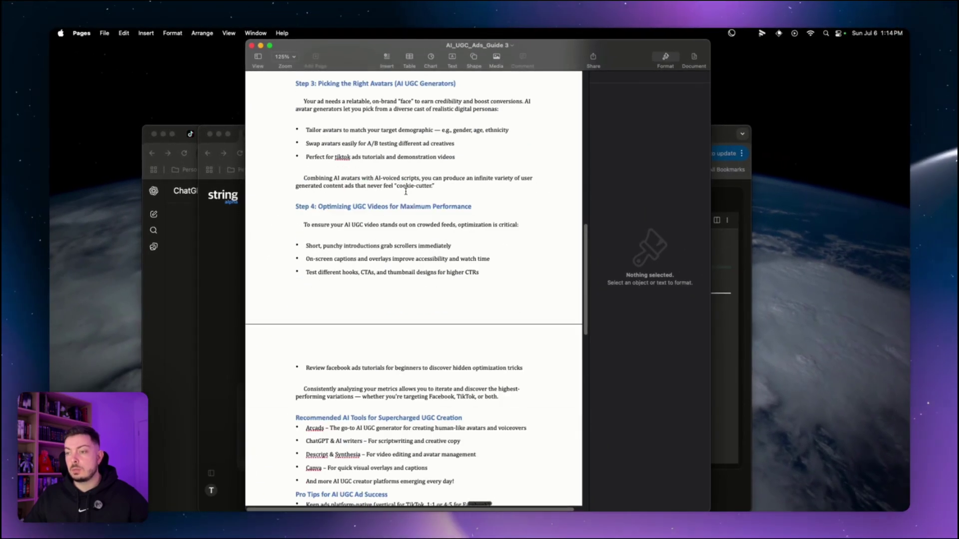
scroll(405, 191, "down", 5)
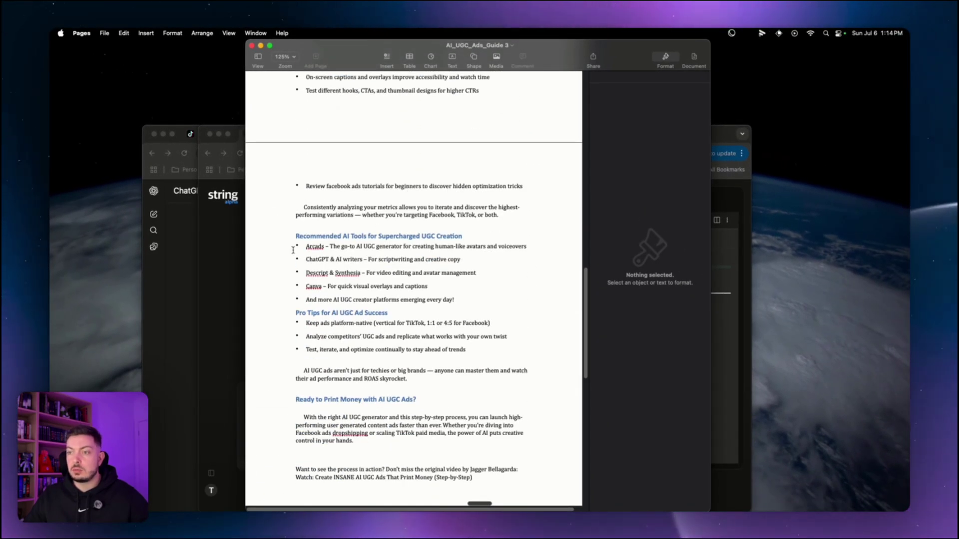
left_click_drag(339, 246, 306, 246)
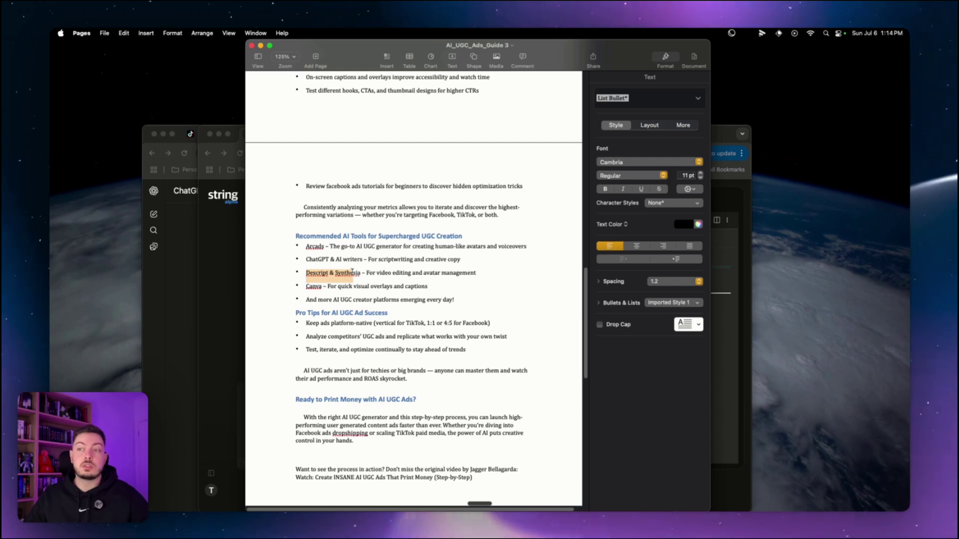
scroll(345, 275, "down", 2)
left_click(323, 299)
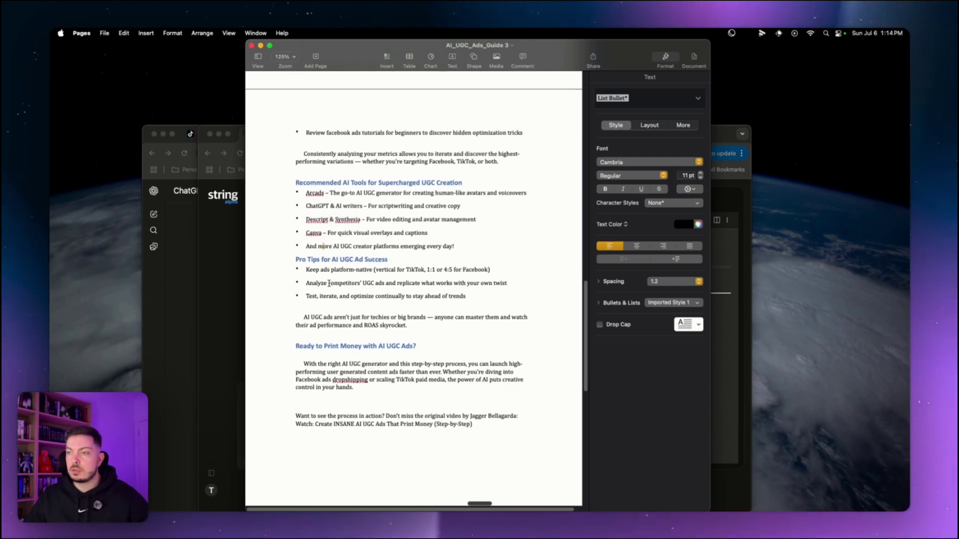
scroll(330, 285, "down", 4)
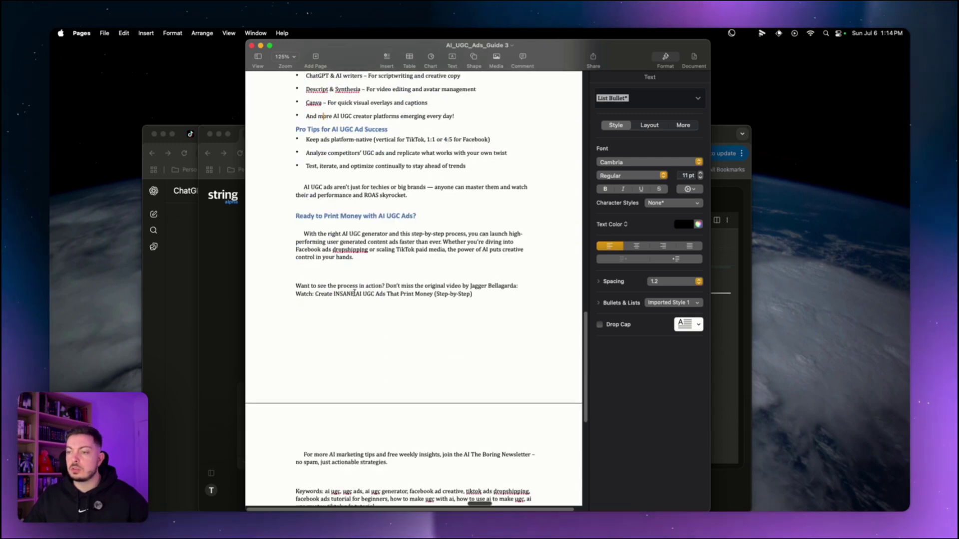
scroll(352, 295, "up", 10)
scroll(354, 295, "up", 15)
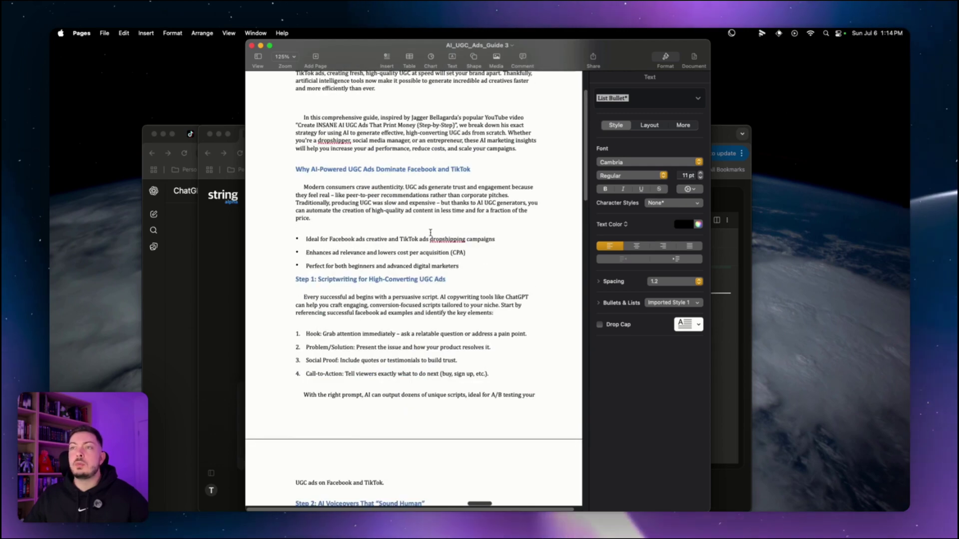
scroll(333, 108, "up", 3)
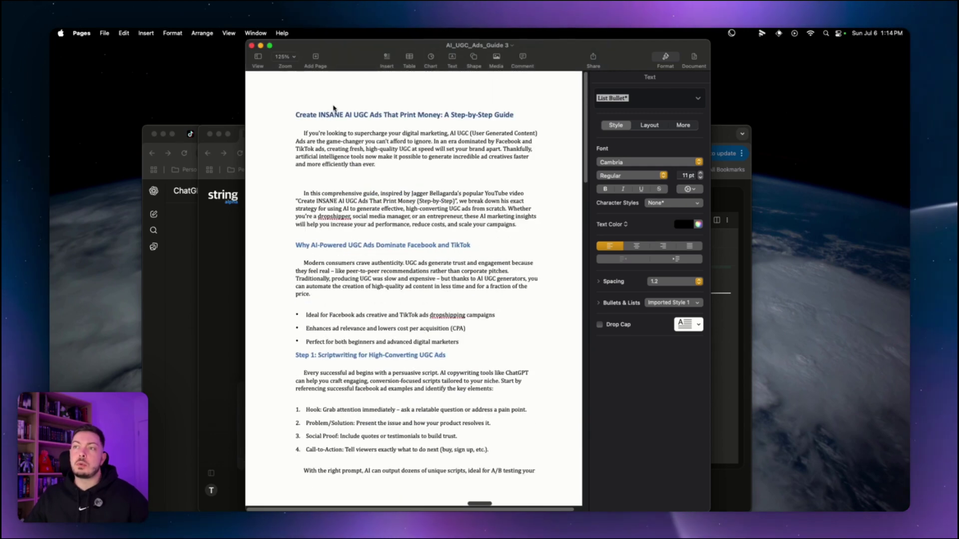
left_click(261, 46)
key("ctrl+super+f")
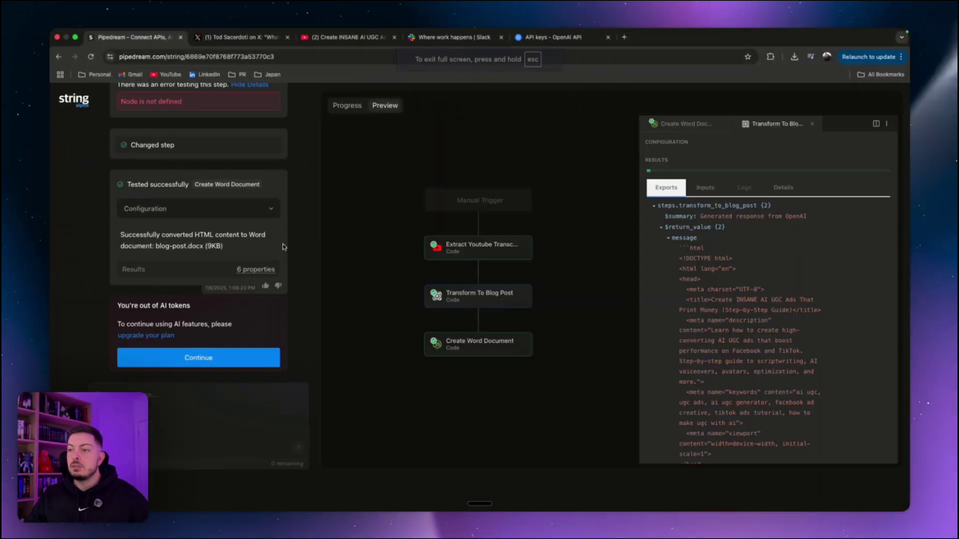
- Examine the inputs of the Transform To Blog Post step, including its user message, system instructions and model parameters
left_click(704, 189)
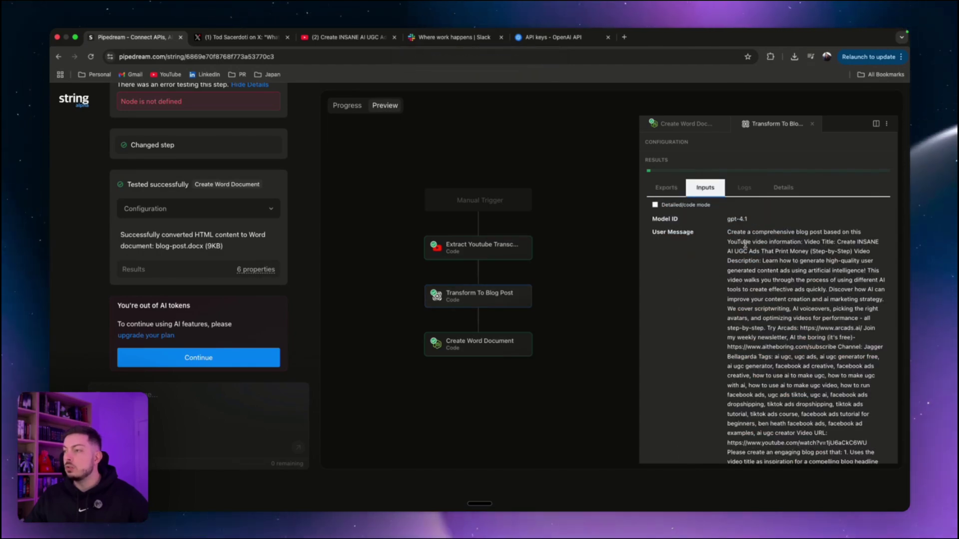
scroll(749, 280, "down", 3)
scroll(620, 199, "up", 3)
scroll(619, 198, "down", 1)
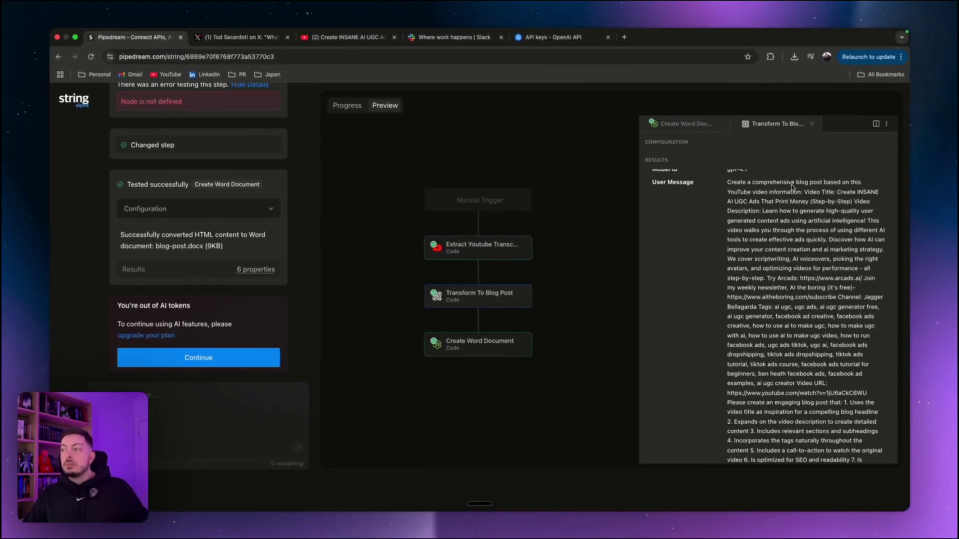
scroll(792, 188, "down", 3)
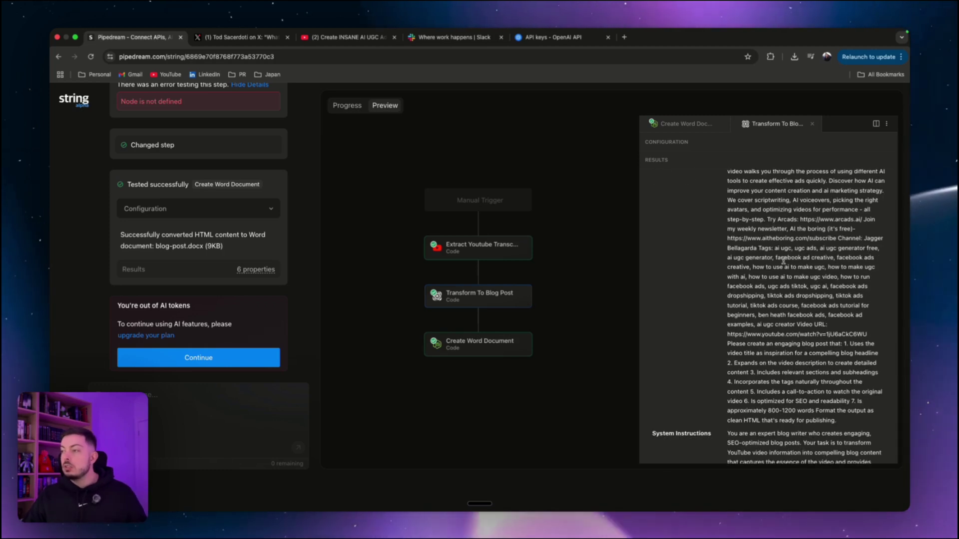
scroll(787, 246, "down", 5)
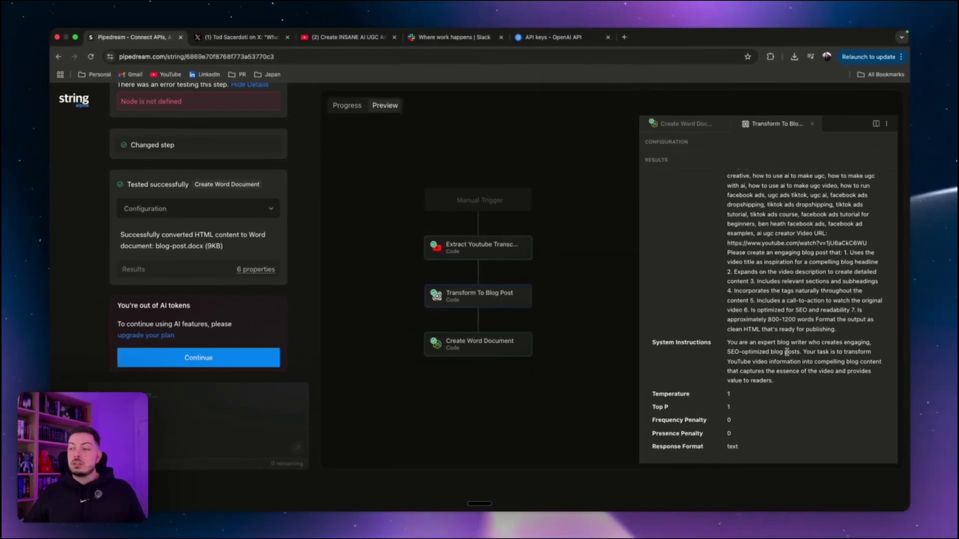
scroll(773, 364, "up", 5)
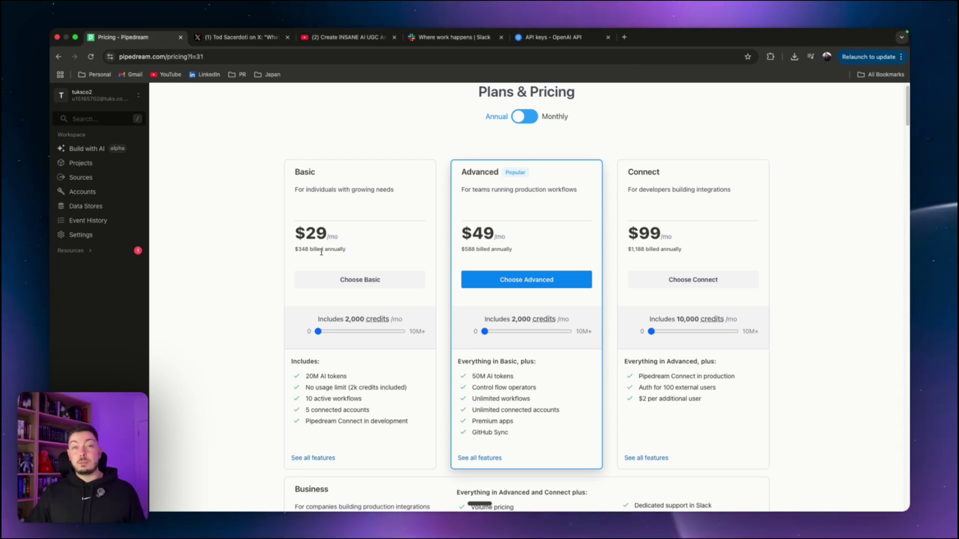
- Switch the Pipedream plan prices from annual to monthly billing to compare the Basic, Advanced and Connect plans
left_click(524, 117)
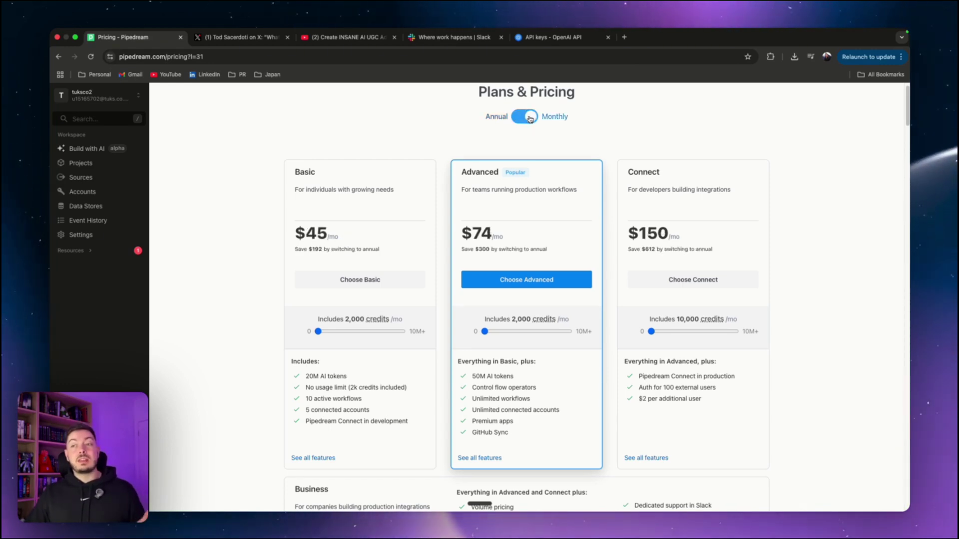